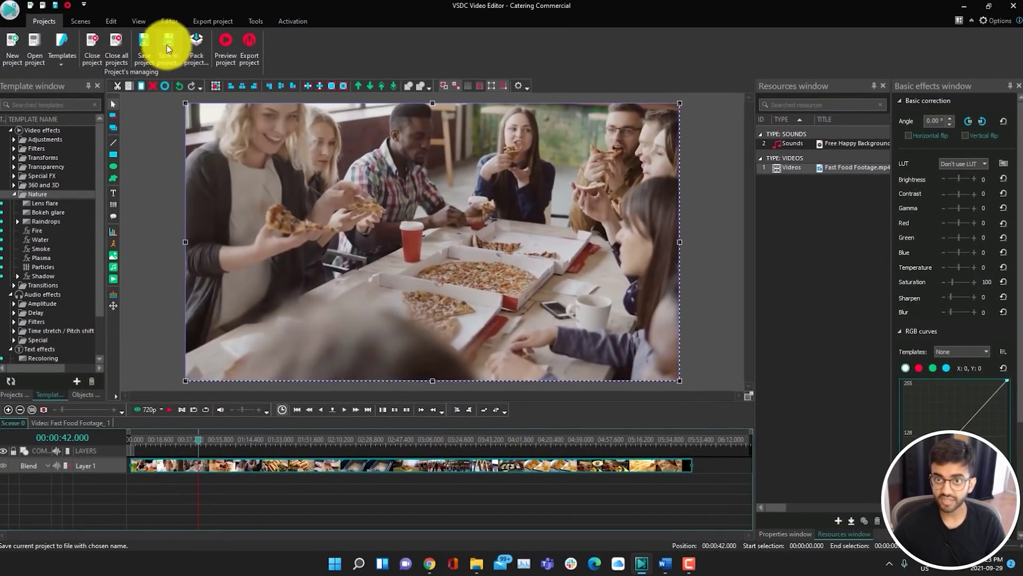
Bring up Canva's editing tools, preview the race footage and adjust the clip's saturation
click(111, 24)
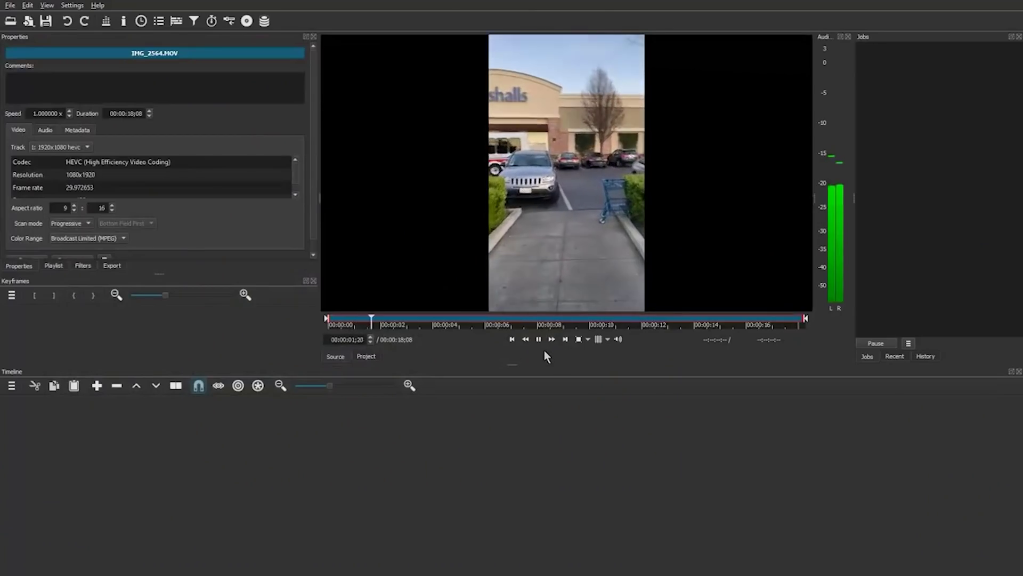
click(516, 278)
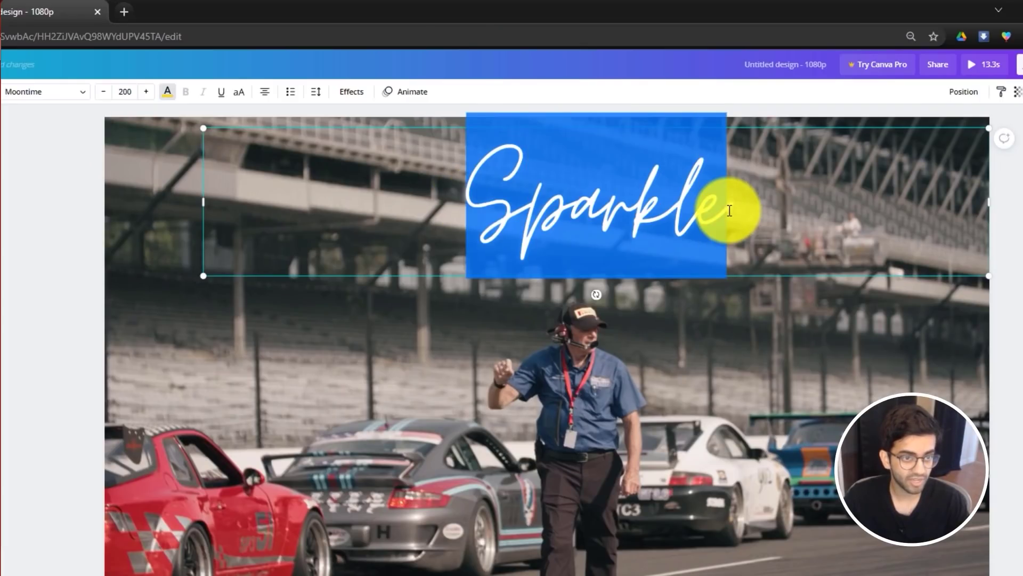
click(263, 557)
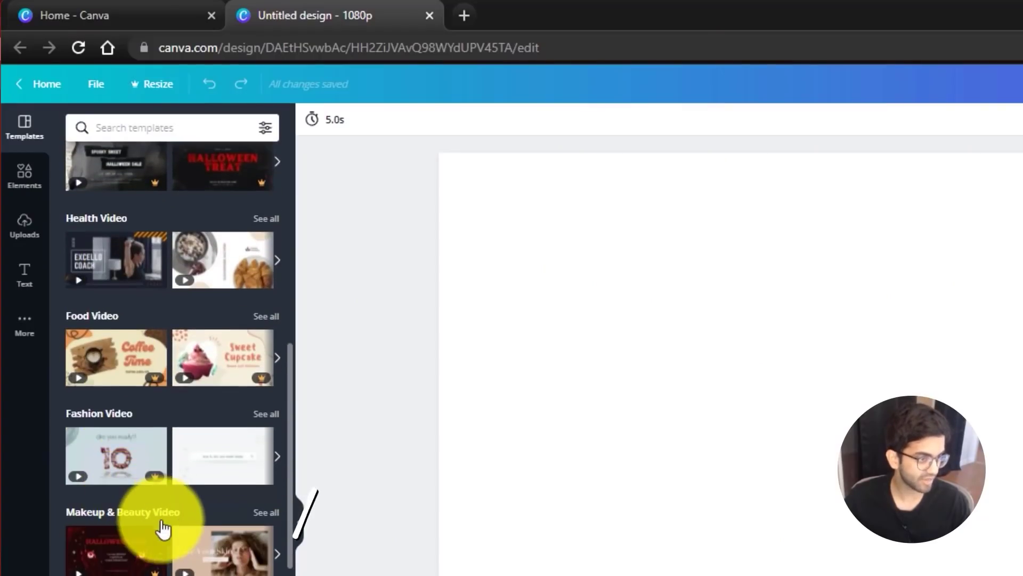
scroll(168, 533, down, 5)
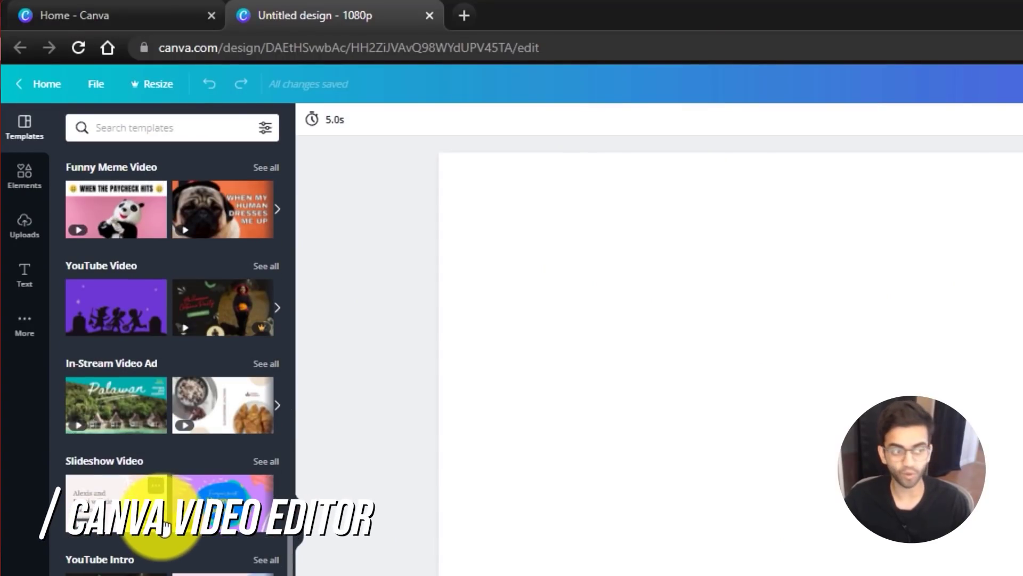
Browse the Templates panel and retitle the Moontime text box to 'Race #1'
scroll(171, 554, up, 15)
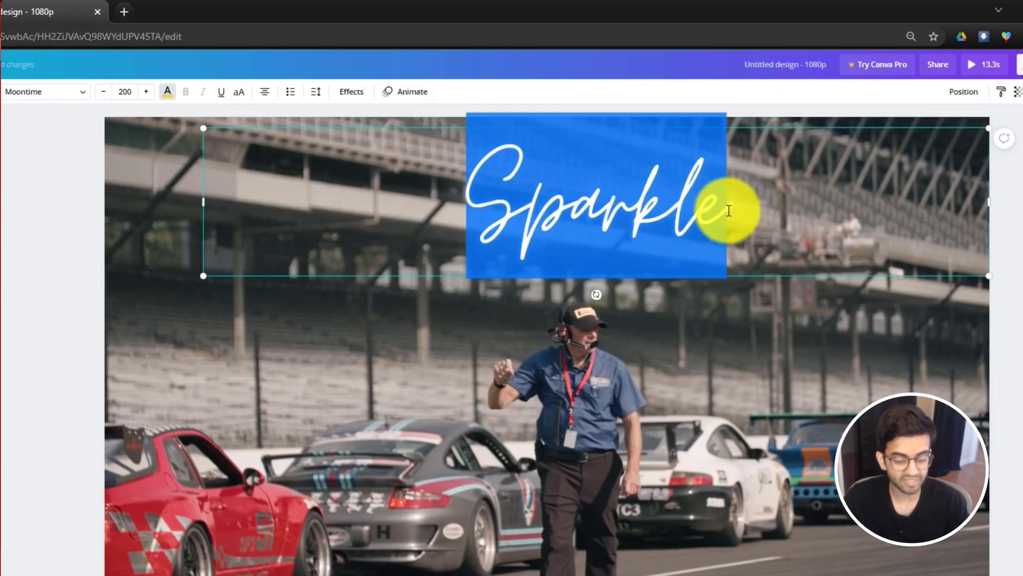
text(e)
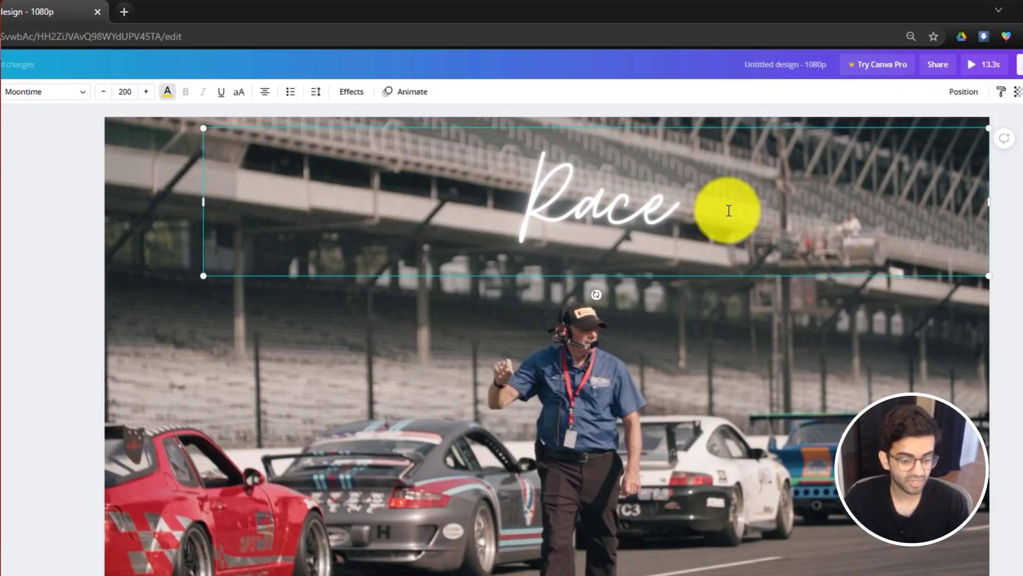
text( #1)
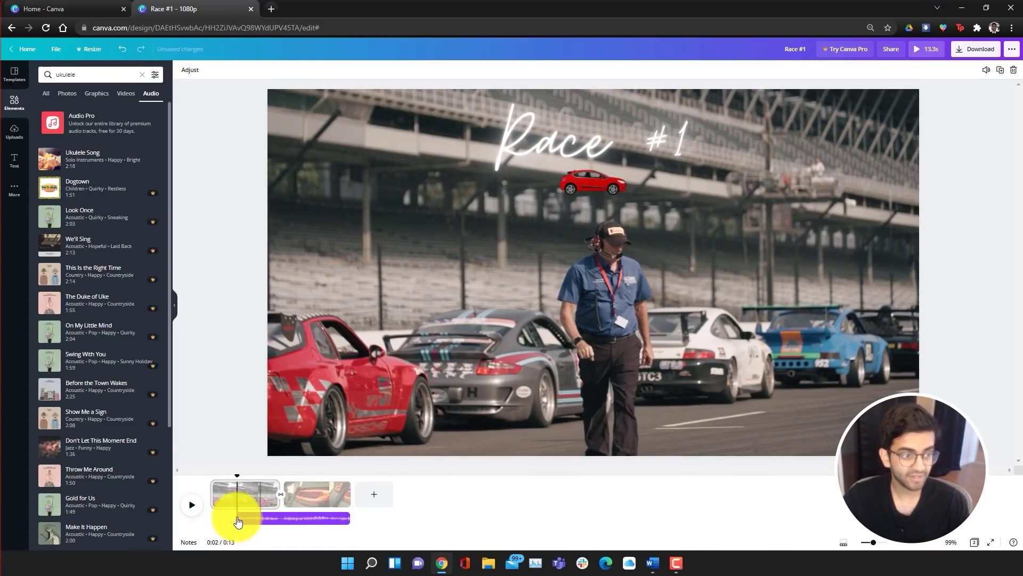
Select the audio clip under the footage and place the red car graphic on the race video
click(248, 521)
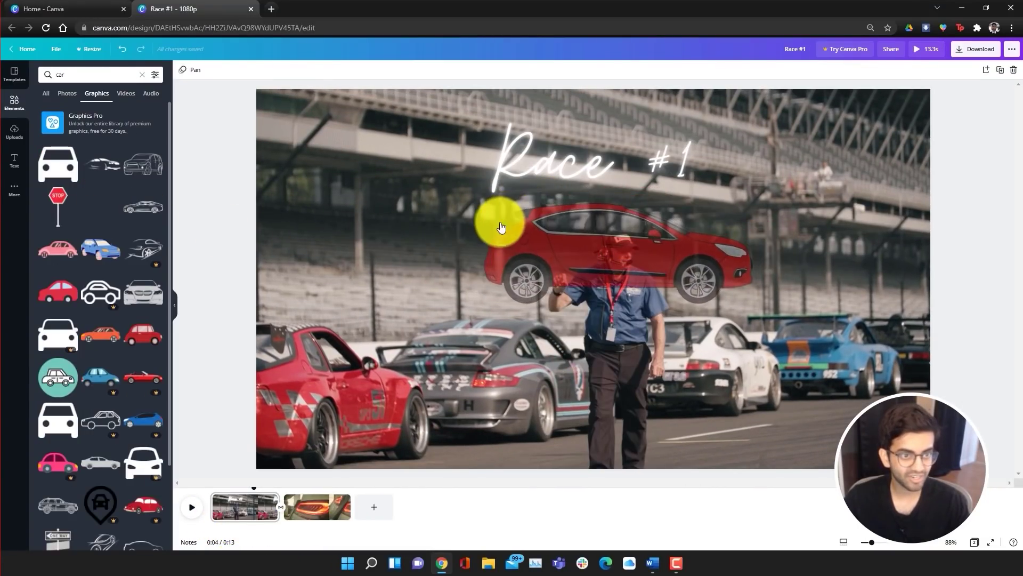
drag(501, 227, 501, 229)
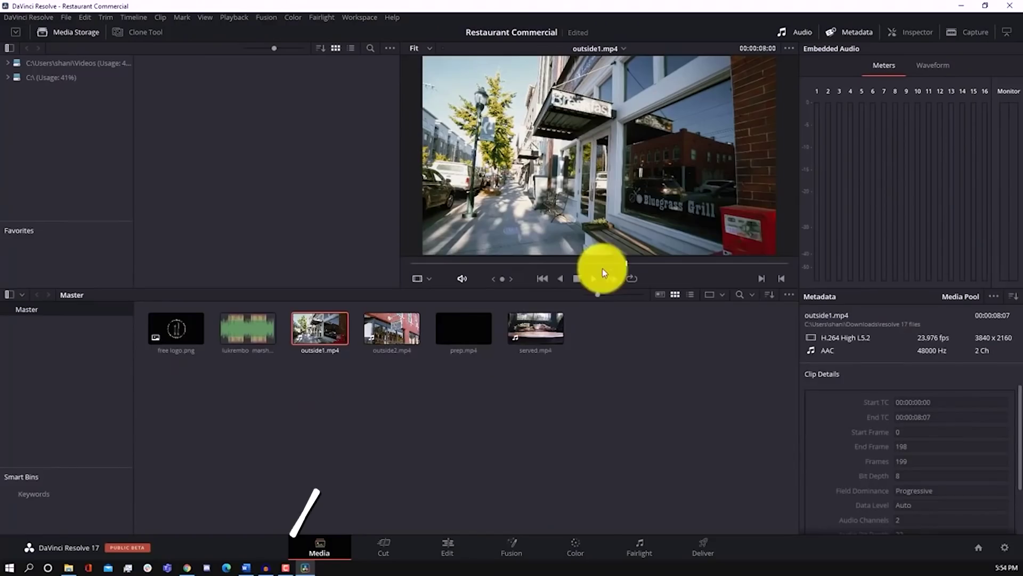
Play the outside1.mp4 clip preview in DaVinci Resolve
click(593, 278)
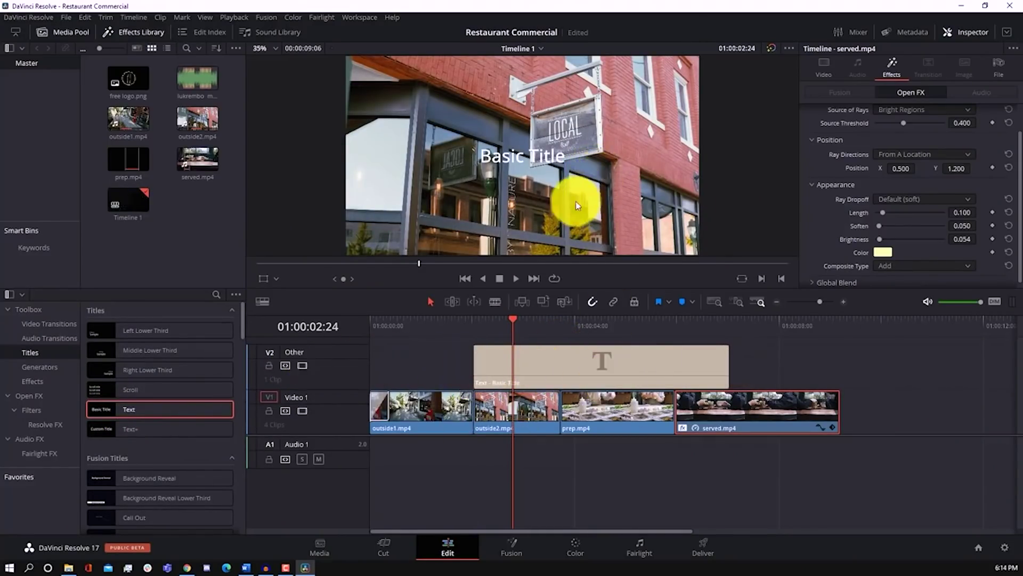
Add the lukrembo music beneath the restaurant clips, then close and reopen the effects list
drag(198, 78, 374, 459)
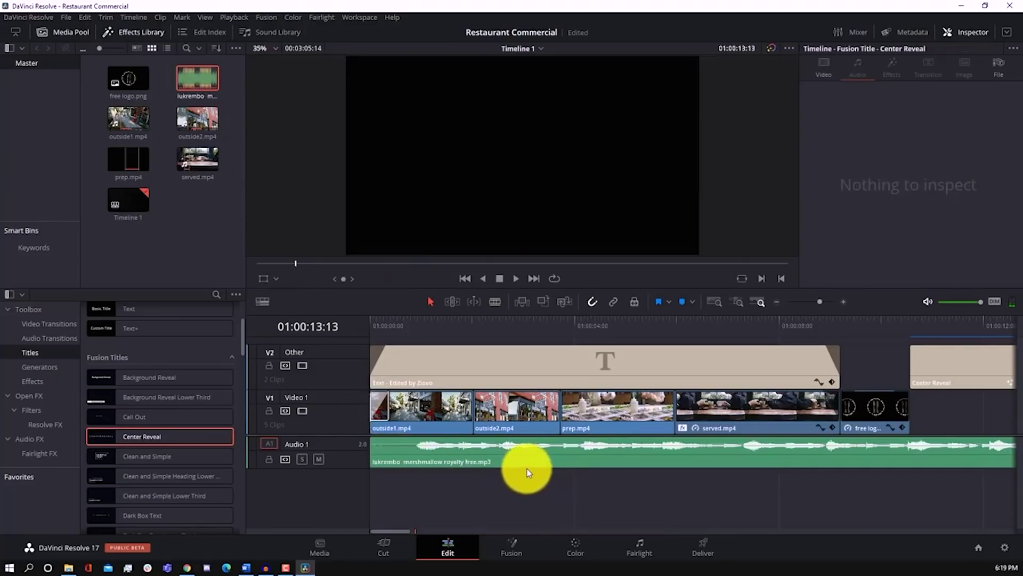
scroll(525, 466, down, 3)
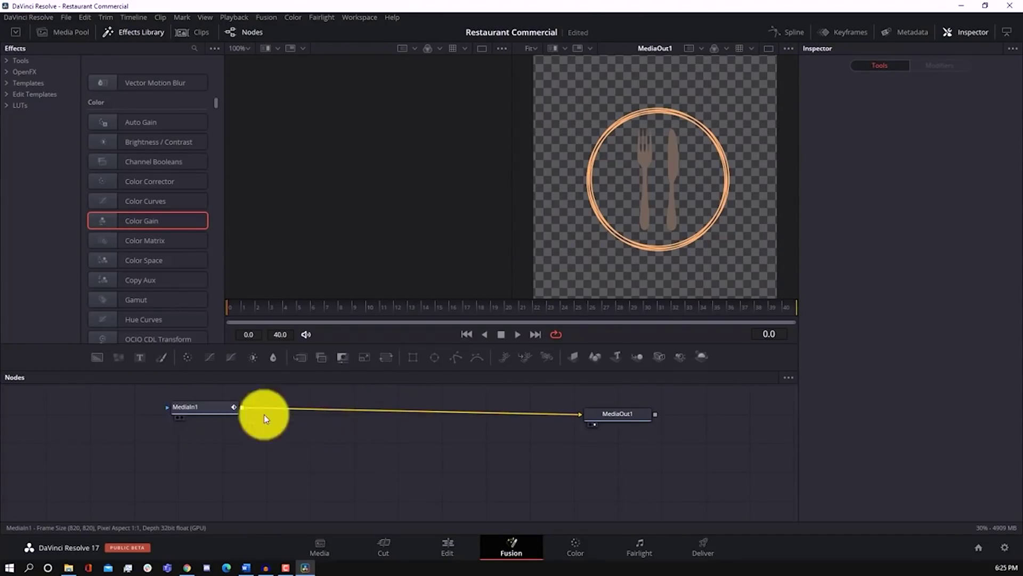
click(141, 31)
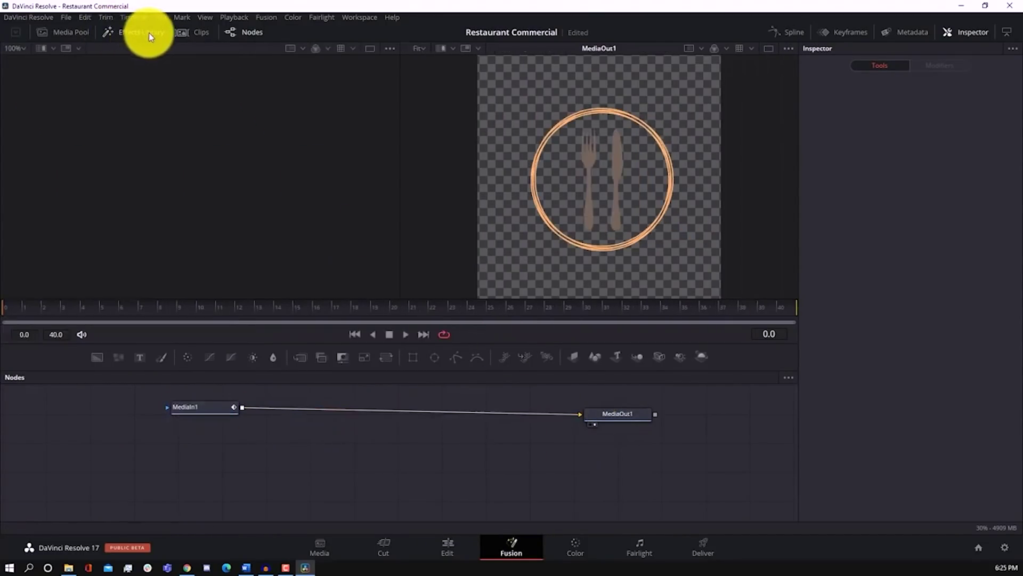
click(149, 33)
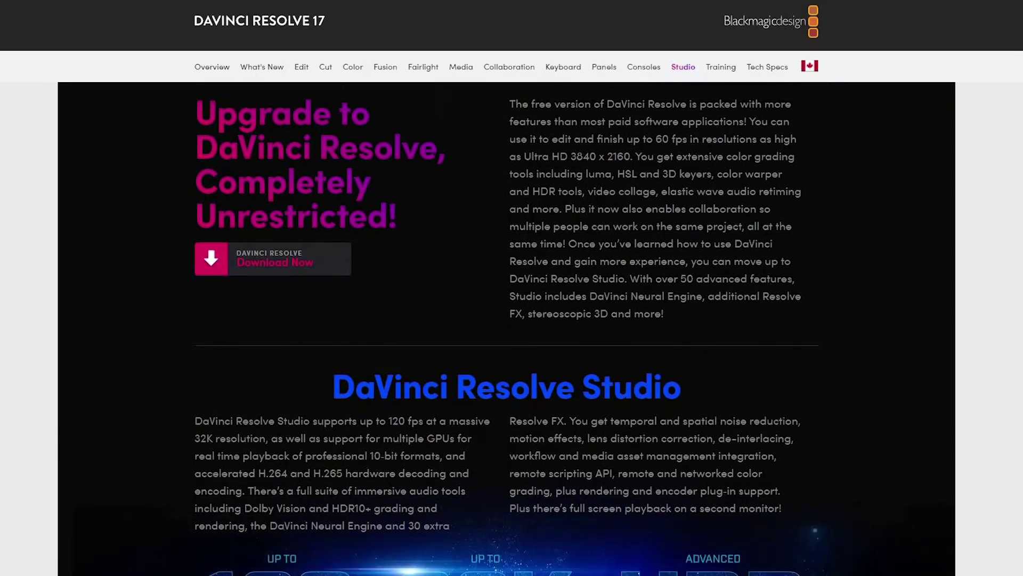
Scroll the DaVinci Resolve Studio page to its 120 fps, 32K, HDR and GPU acceleration features
scroll(506, 325, down, 9)
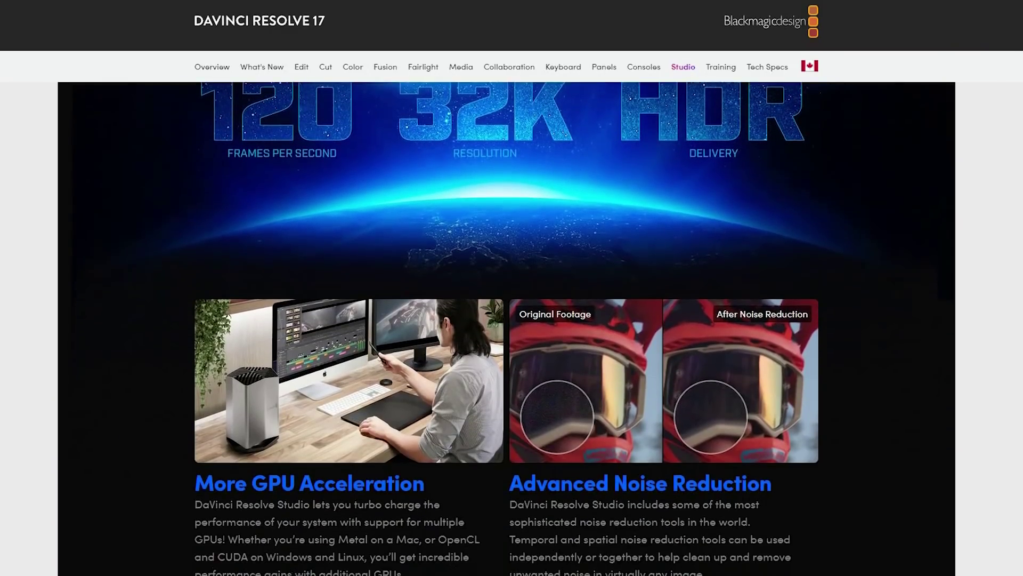
scroll(506, 325, down, 12)
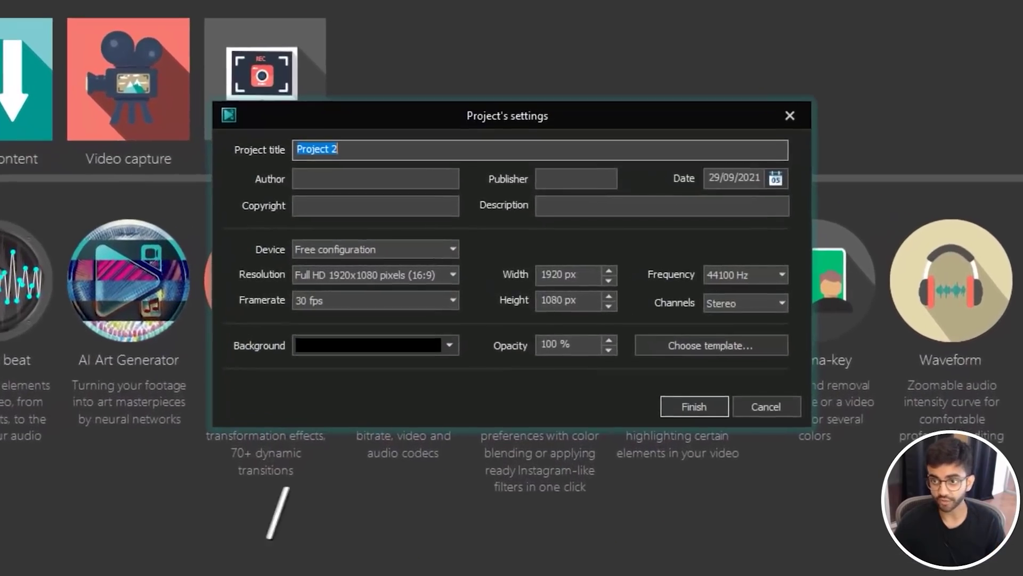
Create the blank 'Catering Commercial' project, open the footage clip's options and move the playhead to 00:00:42
click(401, 197)
text(Catering Commercial)
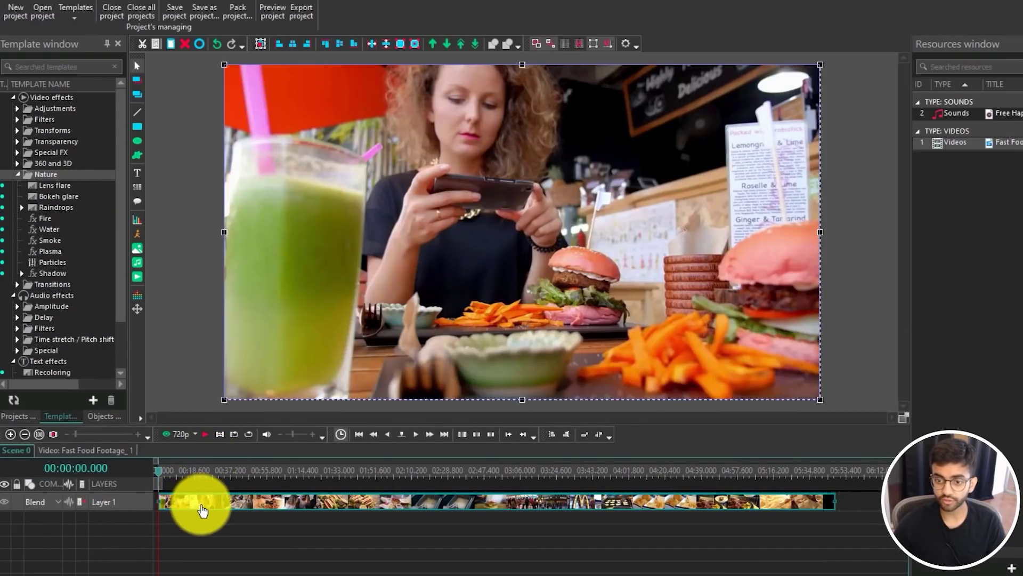
right_click(207, 507)
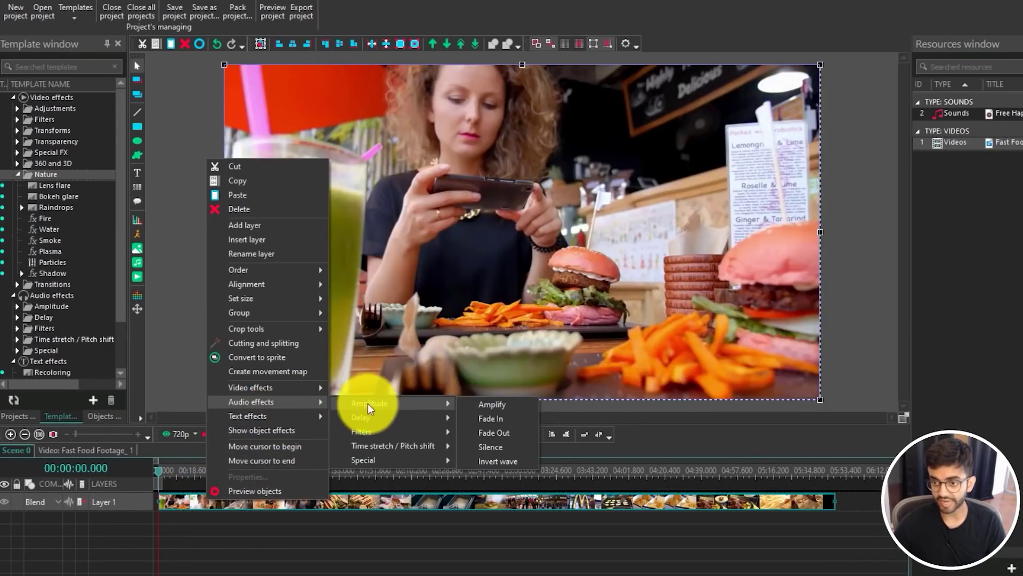
click(240, 496)
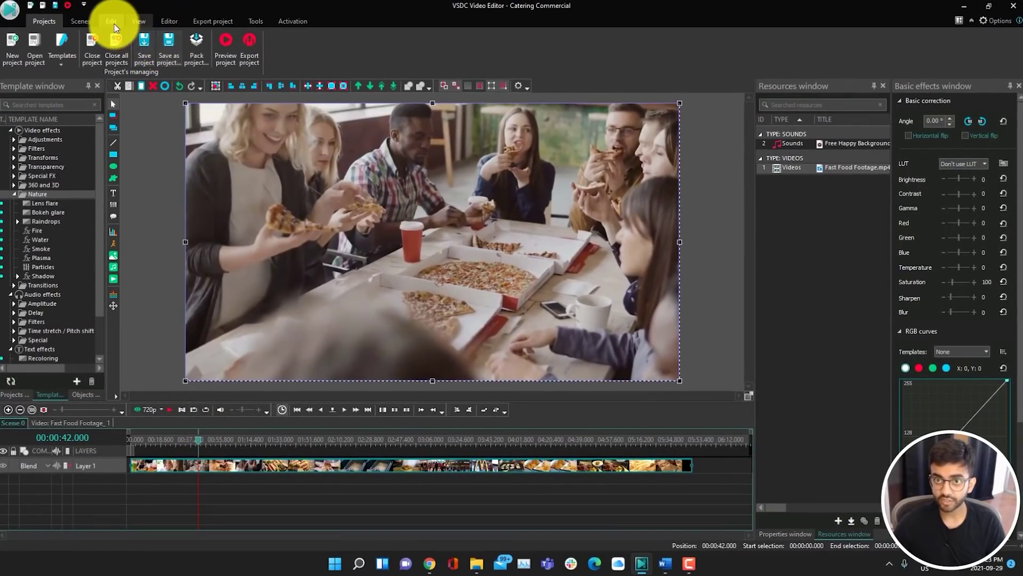
click(112, 22)
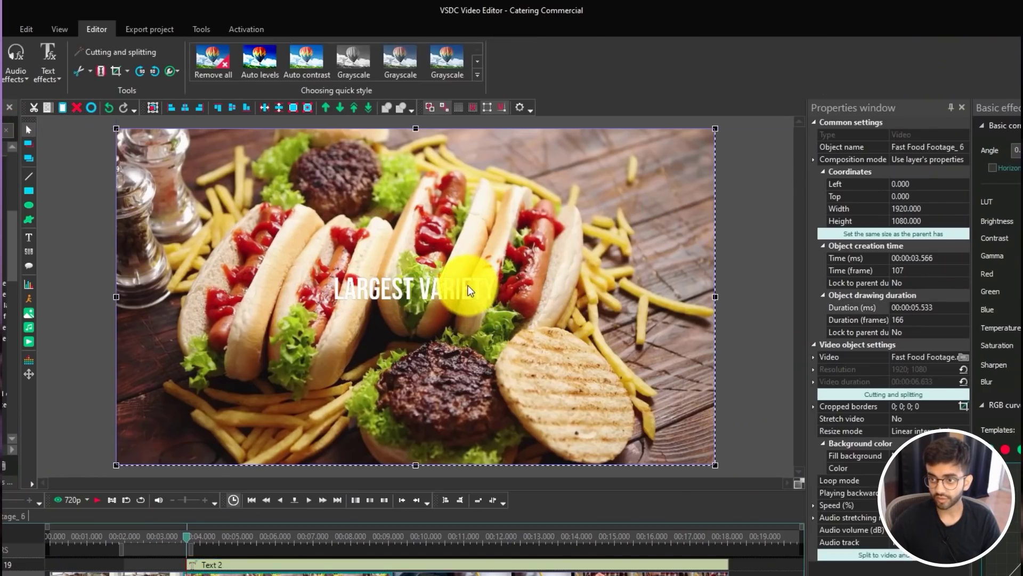
Move the LARGEST VARIETY caption lower on the hot dogs and add background music as an audio track
drag(472, 253, 472, 328)
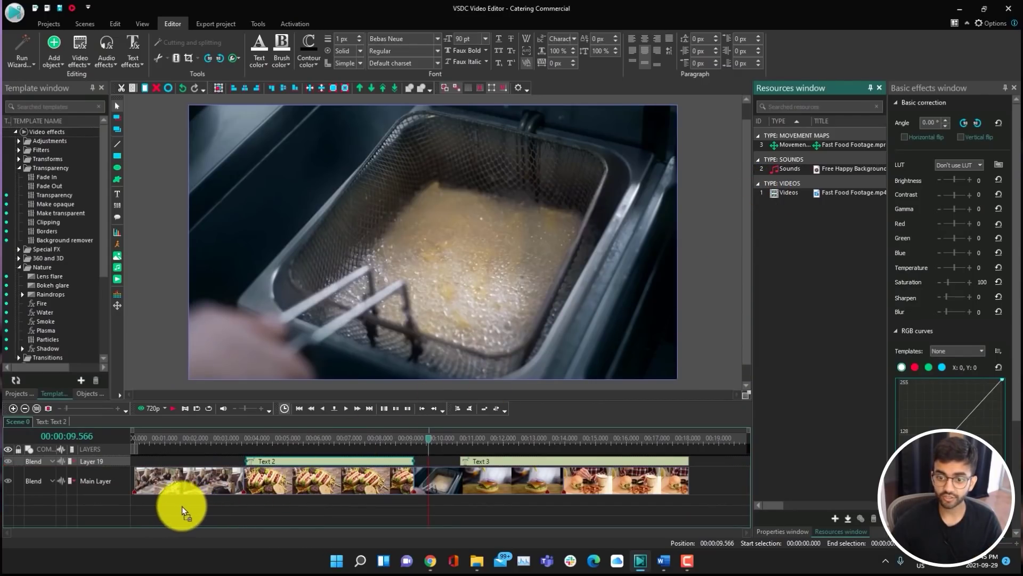
drag(146, 498, 161, 513)
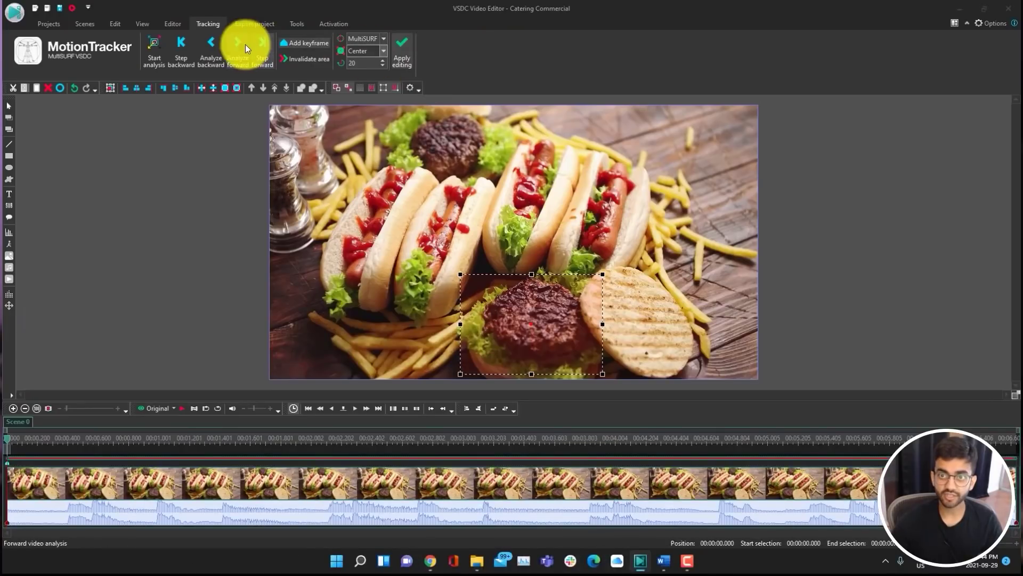
Start motion-tracking the burger in the hot-dog clip
click(152, 52)
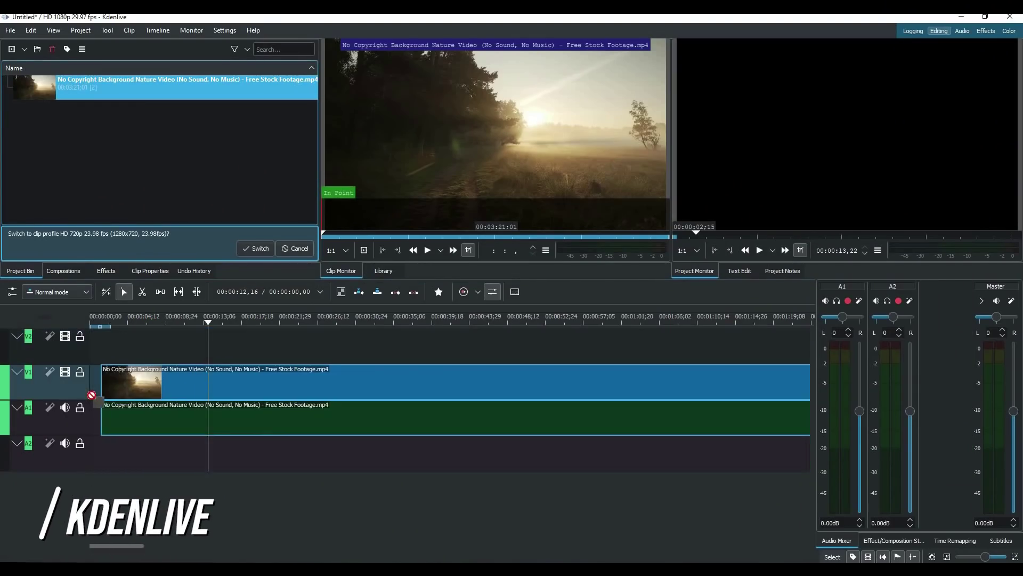
Close the gap between the nature clips, mark the title's start, and add Cinematic Nature.wav to track A2
drag(131, 322, 158, 325)
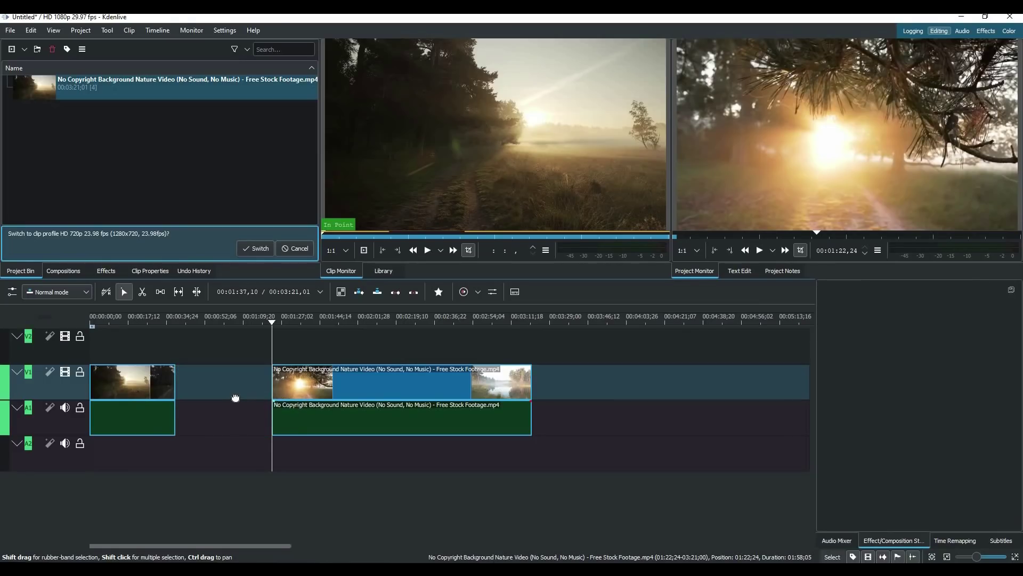
drag(209, 397, 198, 337)
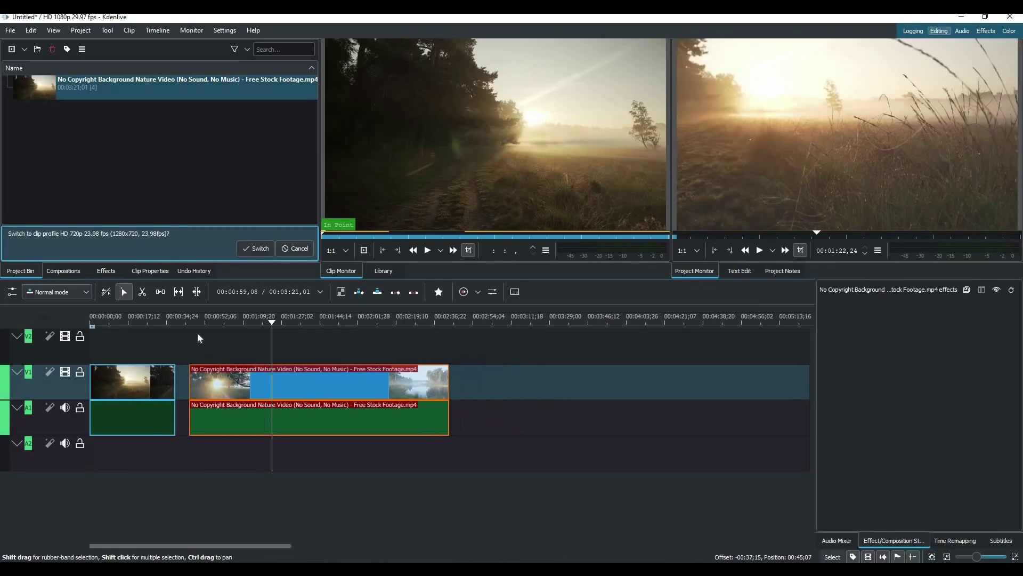
click(171, 321)
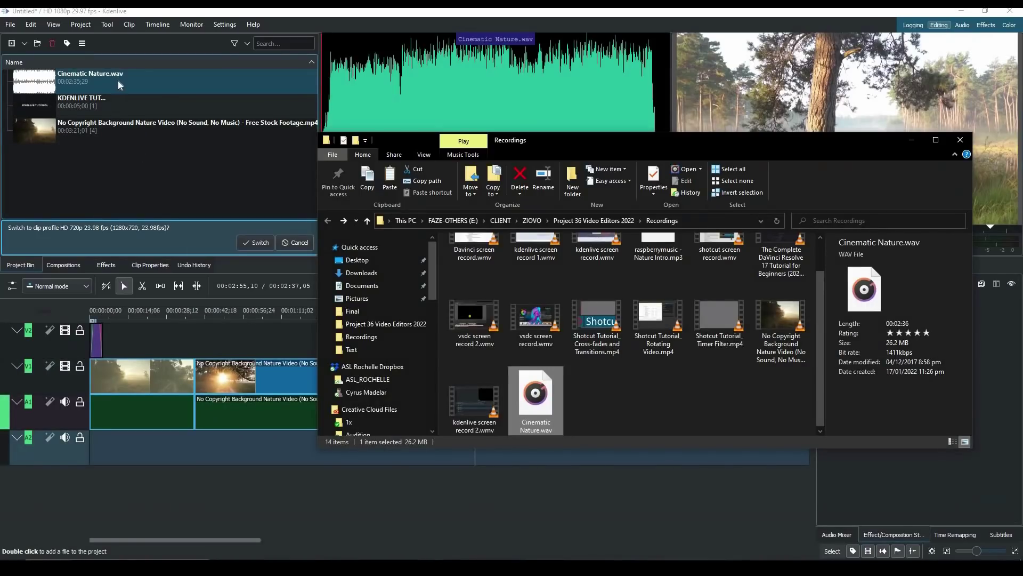
drag(88, 81, 91, 439)
click(113, 446)
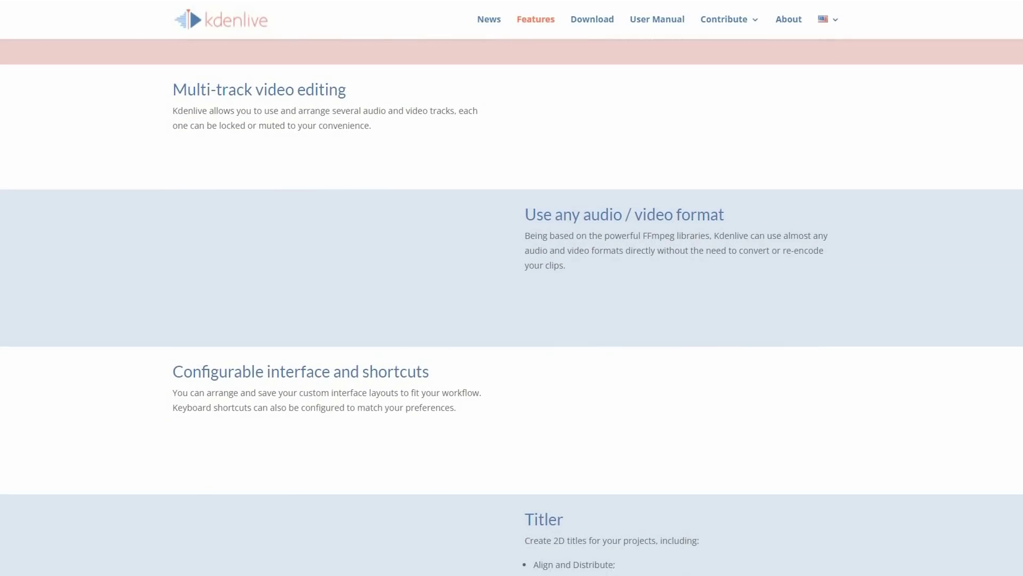
Scroll through the Kdenlive features list past scopes, proxy editing and automatic backup
scroll(512, 288, down, 7)
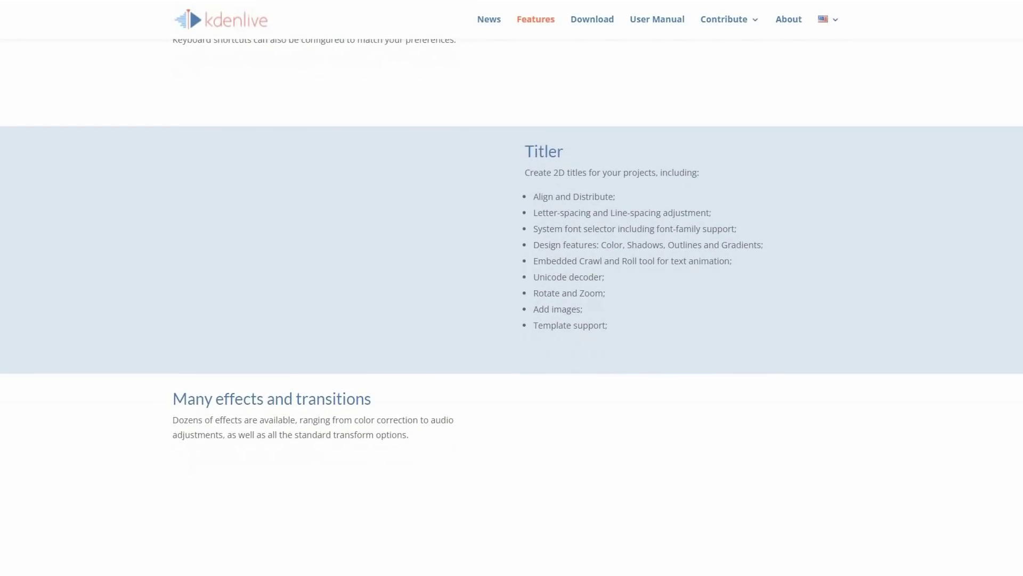
scroll(512, 288, down, 7)
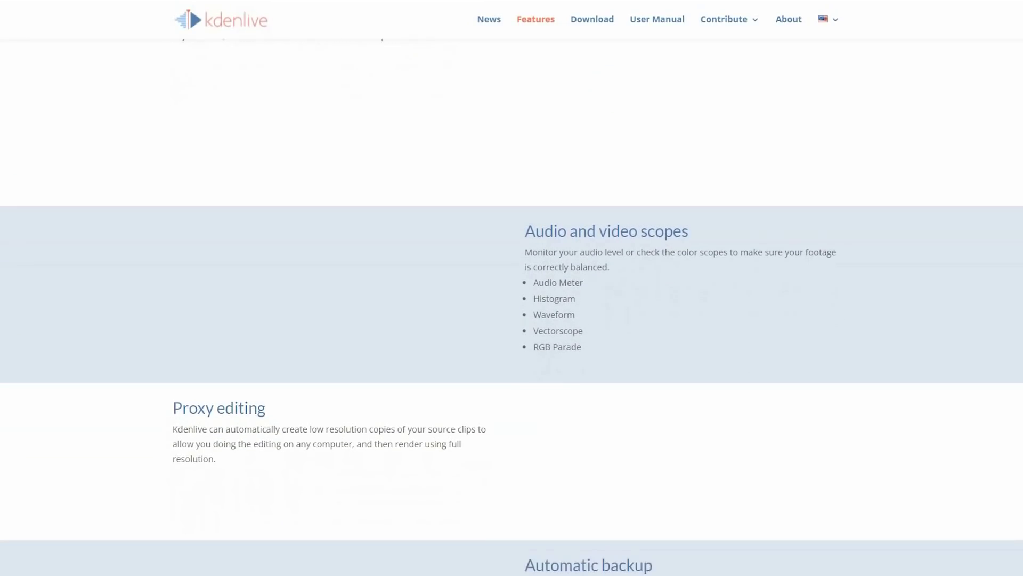
scroll(512, 288, down, 7)
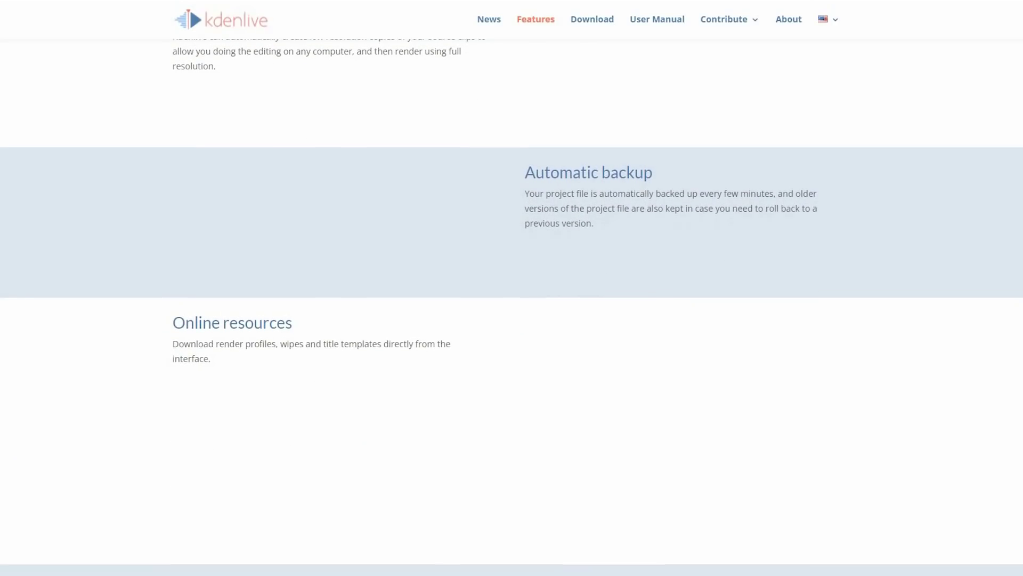
scroll(512, 287, down, 3)
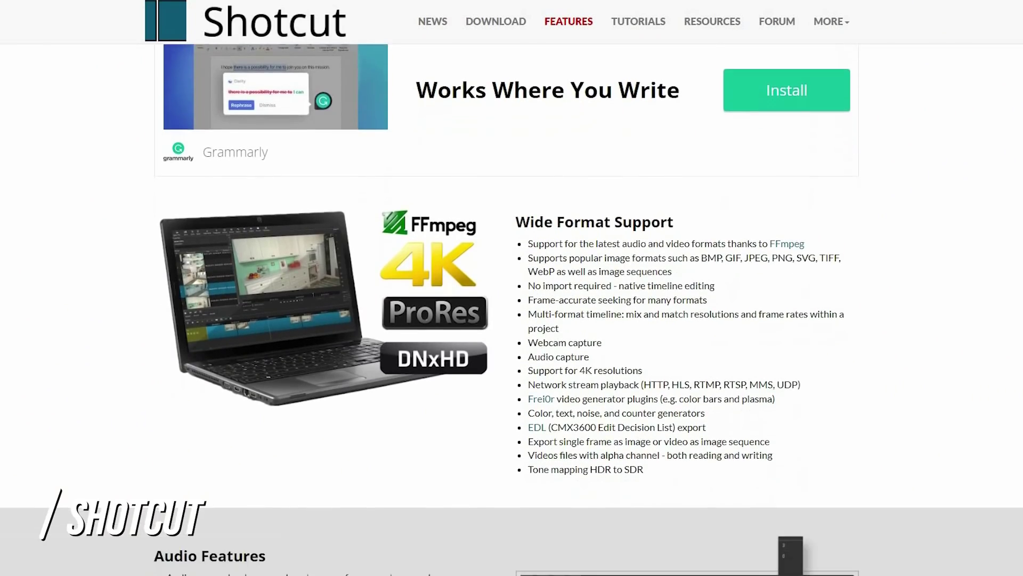
Scroll the Shotcut features page from Wide Format Support past Audio Features to the Video Effects list
scroll(511, 309, down, 8)
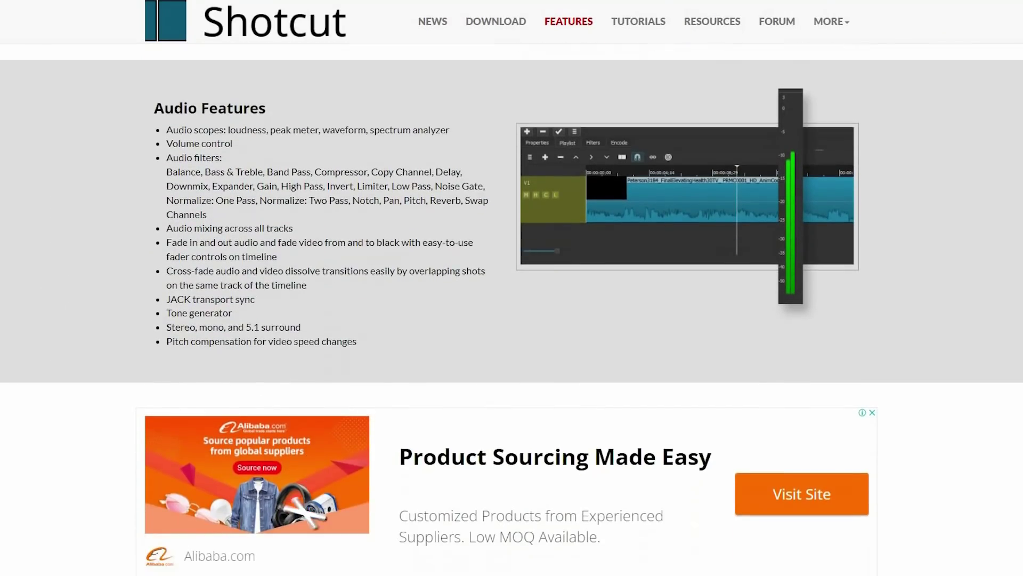
scroll(512, 309, down, 9)
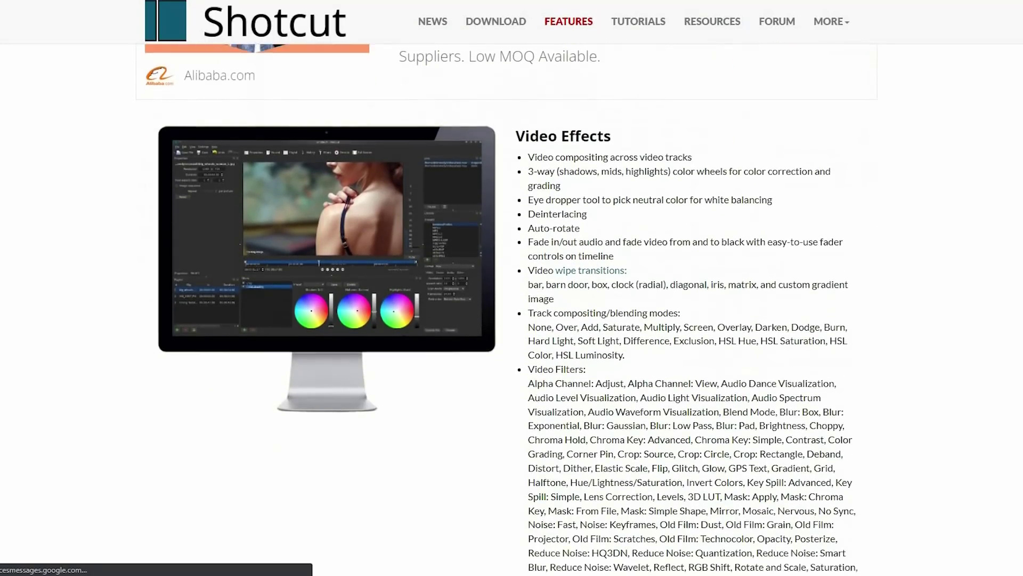
scroll(512, 309, down, 9)
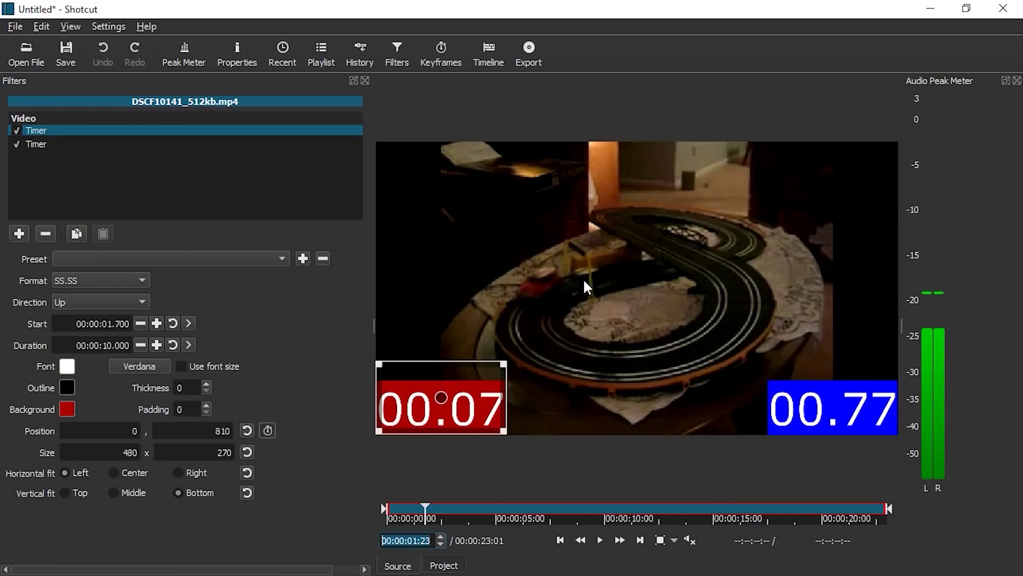
Set the Blur: Gaussian amount on the V2 copy to 100 and play back the blurred side fill
click(37, 143)
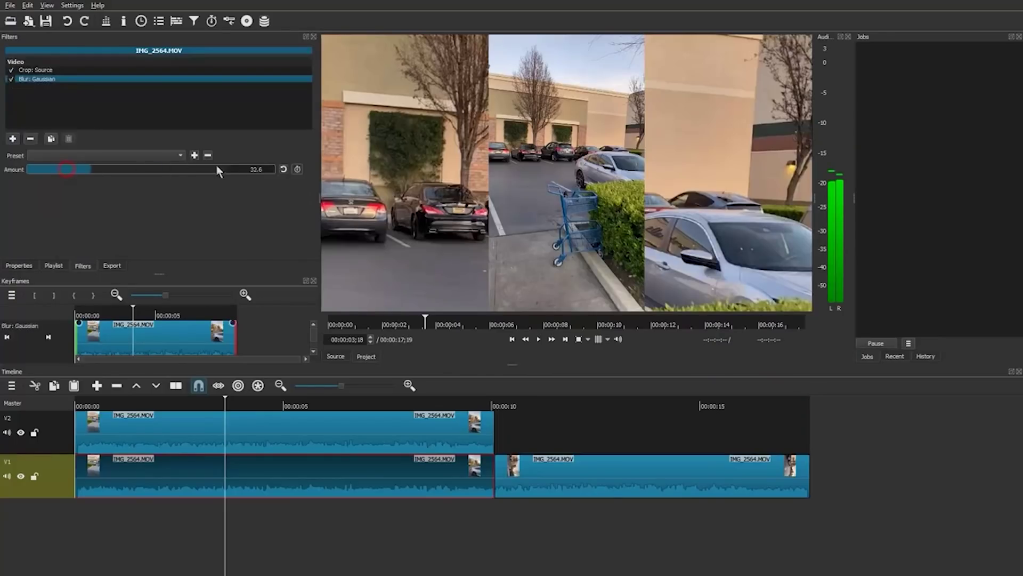
drag(219, 169, 241, 169)
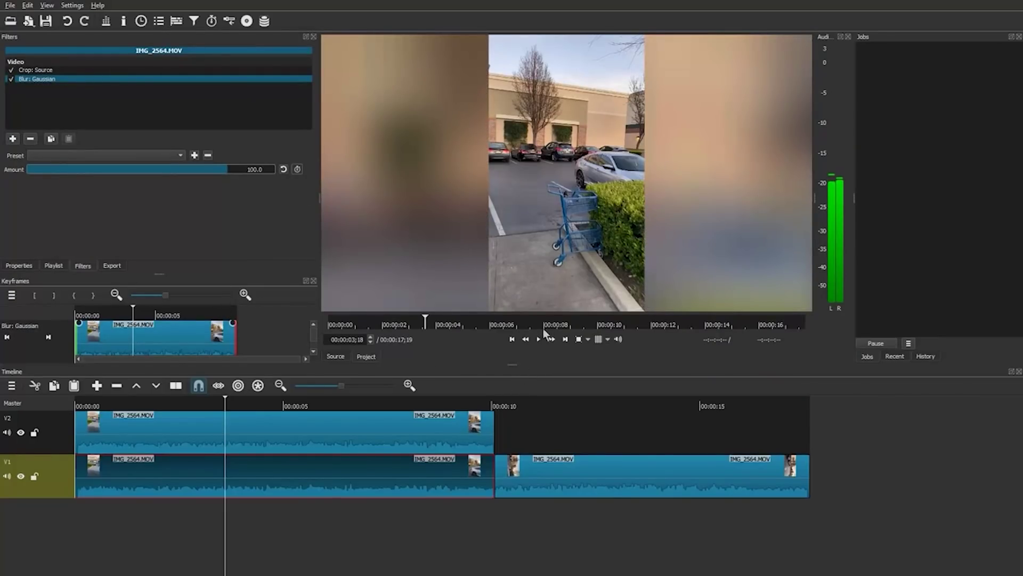
click(539, 341)
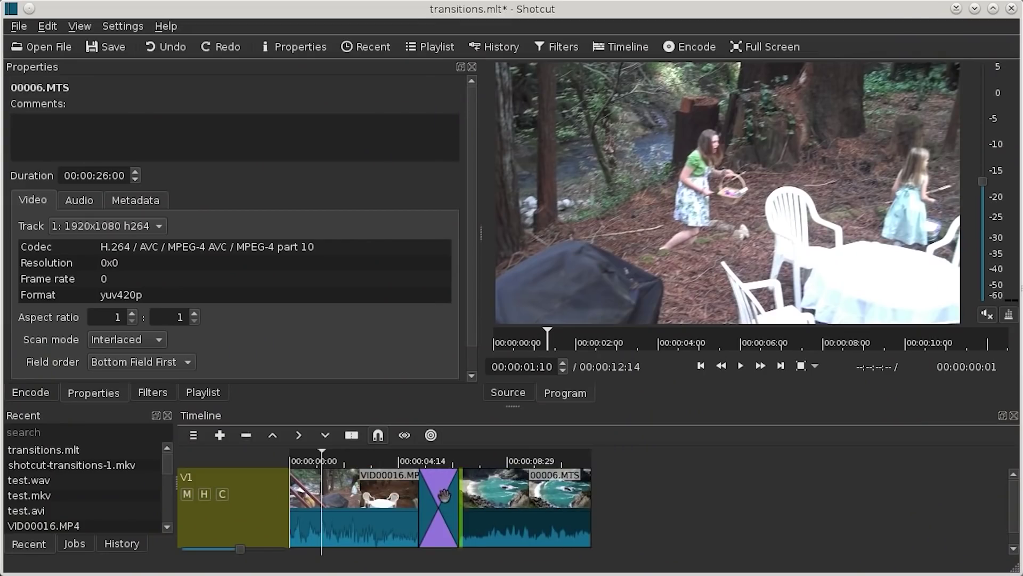
Preview playback, then scale the -90° rotated IMG_2564.MOV clip to 163% to fill the player
click(405, 462)
click(740, 367)
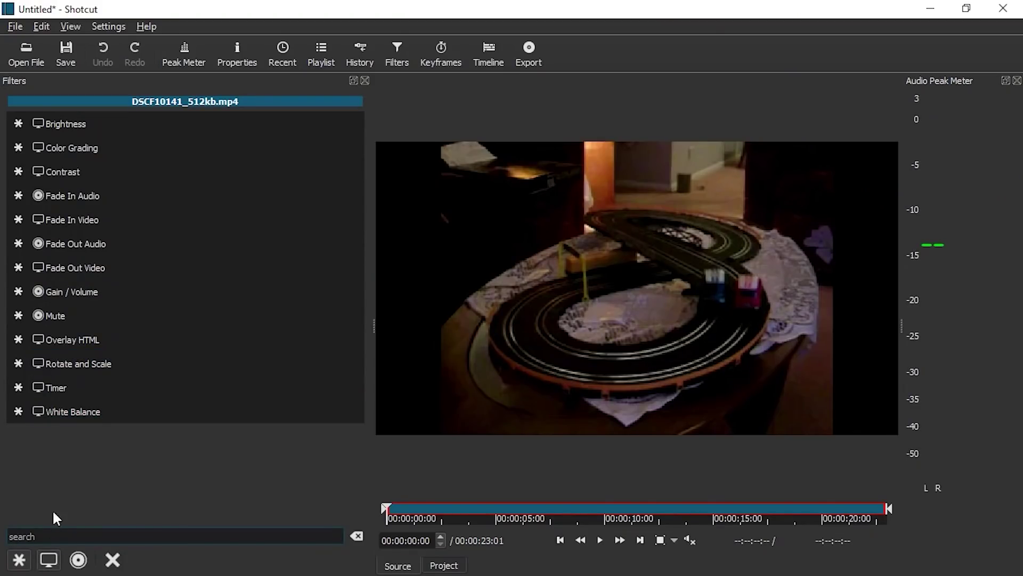
scroll(175, 262, down, 9)
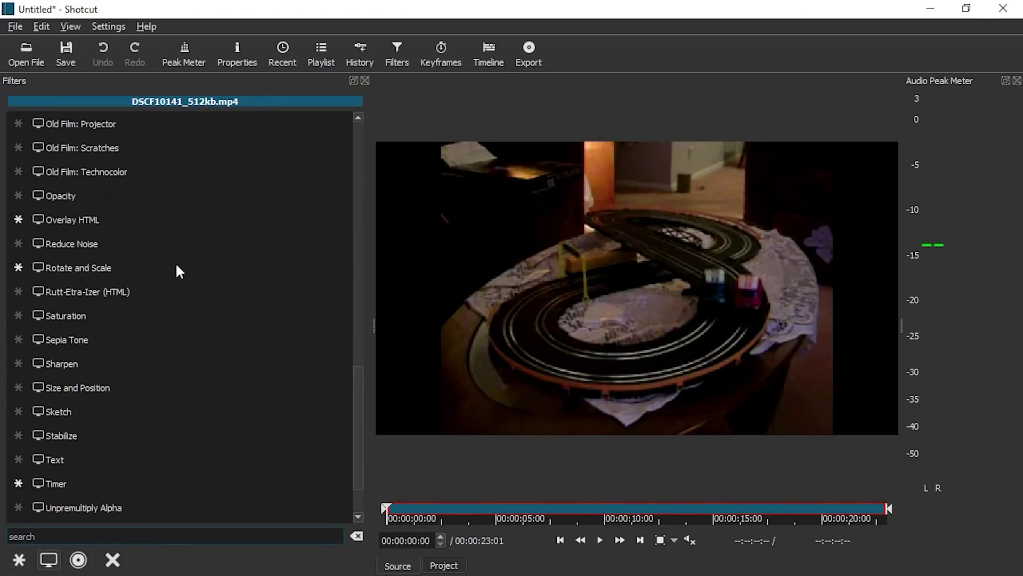
scroll(175, 261, down, 1)
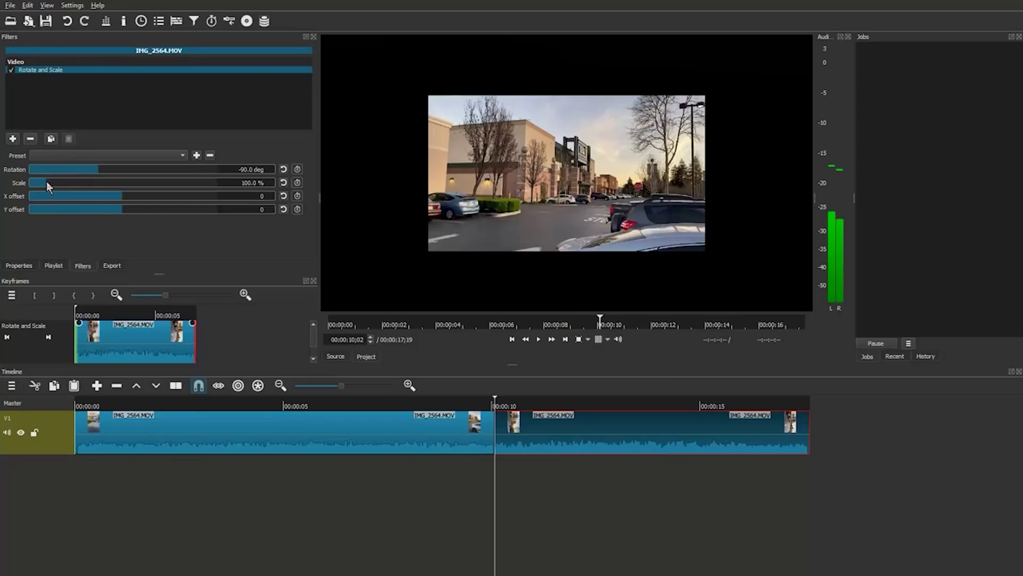
drag(47, 181, 63, 186)
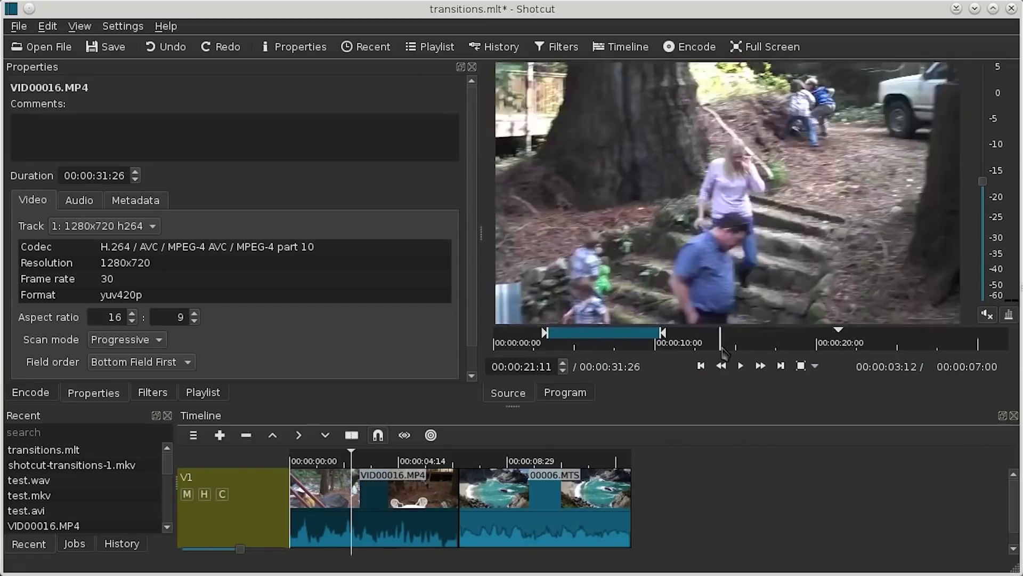
Open the 00006.MTS clip from the V1 timeline in the source player
click(721, 349)
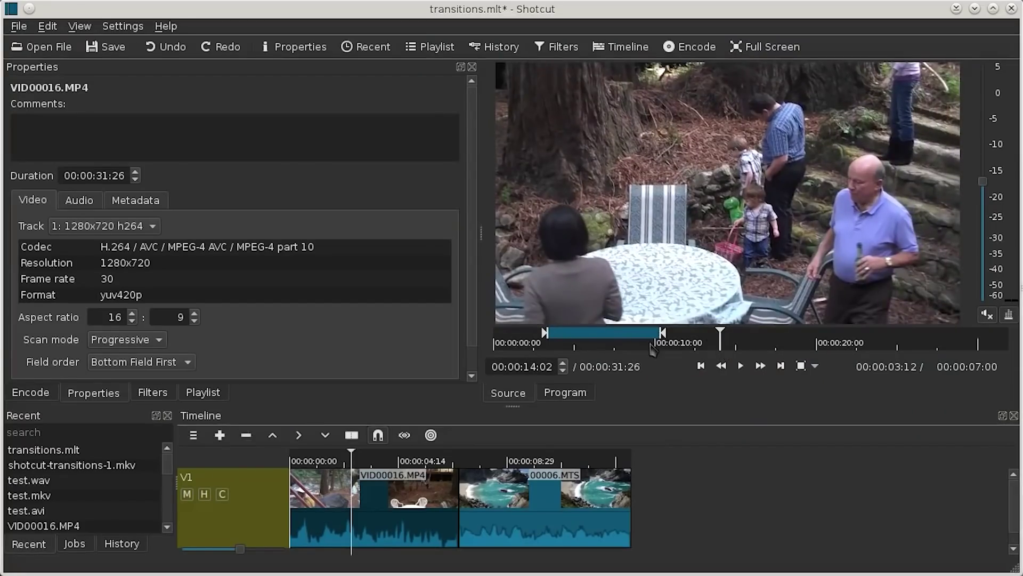
right_click(525, 491)
click(570, 535)
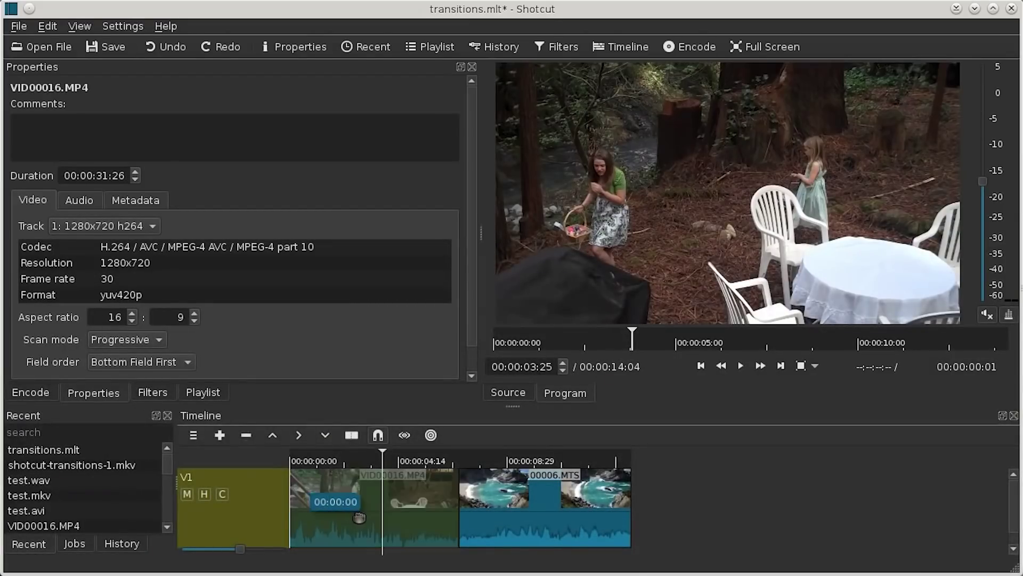
Overlap VID00016.MP4 and 00006.MTS on V1 to form a transition, then play it back
drag(394, 520, 395, 520)
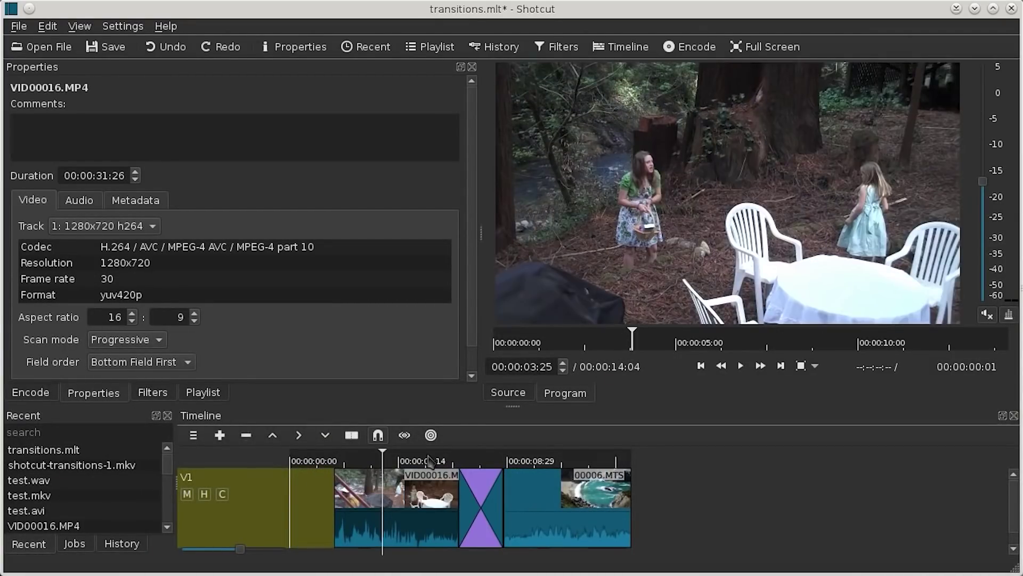
click(433, 463)
click(741, 368)
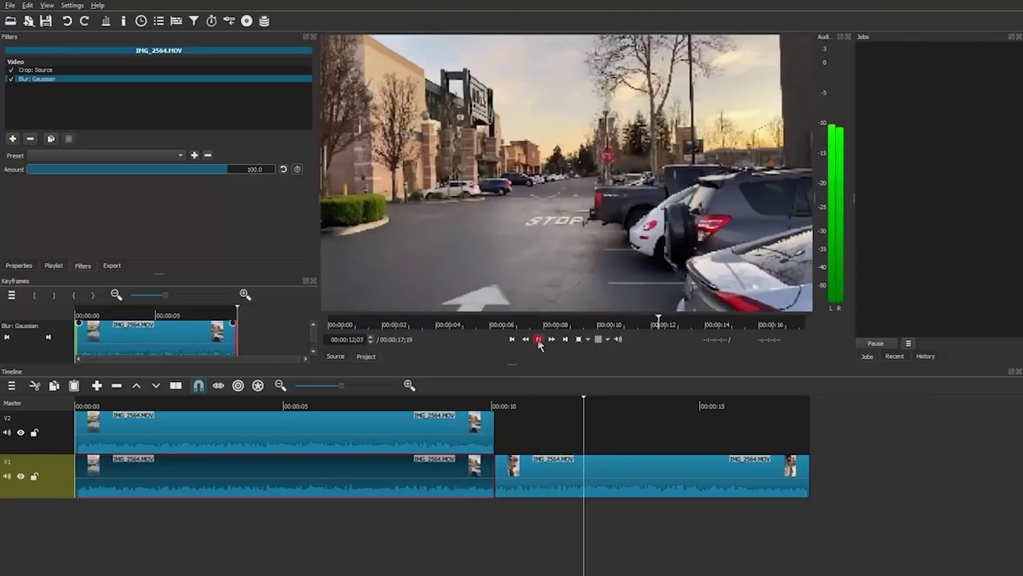
Pause playback and bring up the Settings menu's Preview Scaling choices
click(538, 338)
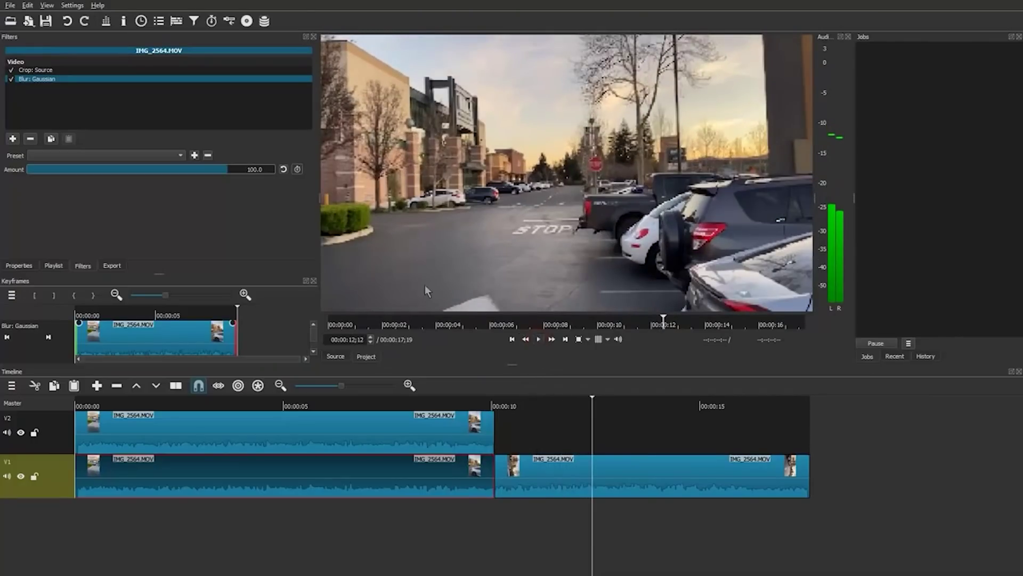
click(73, 6)
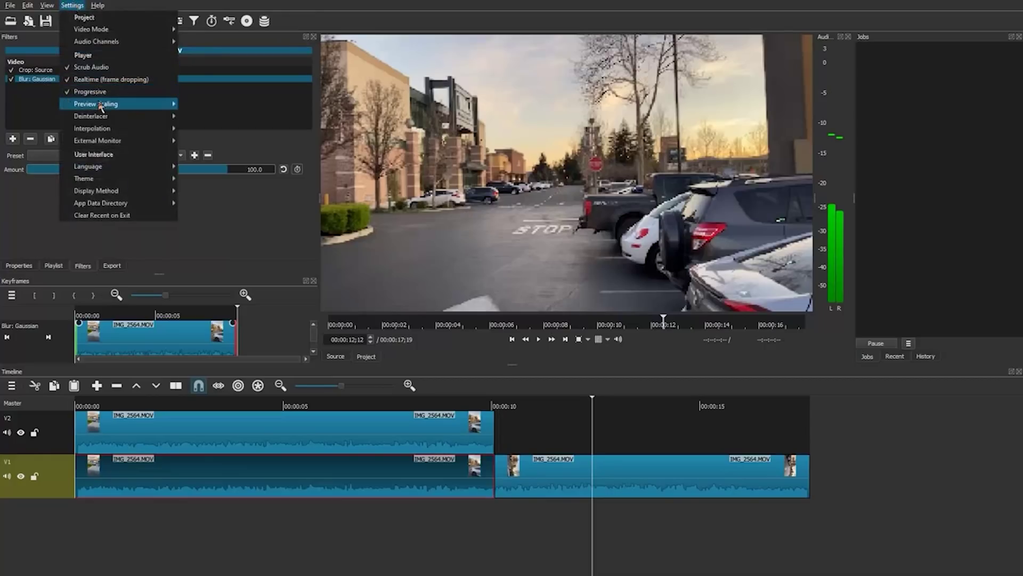